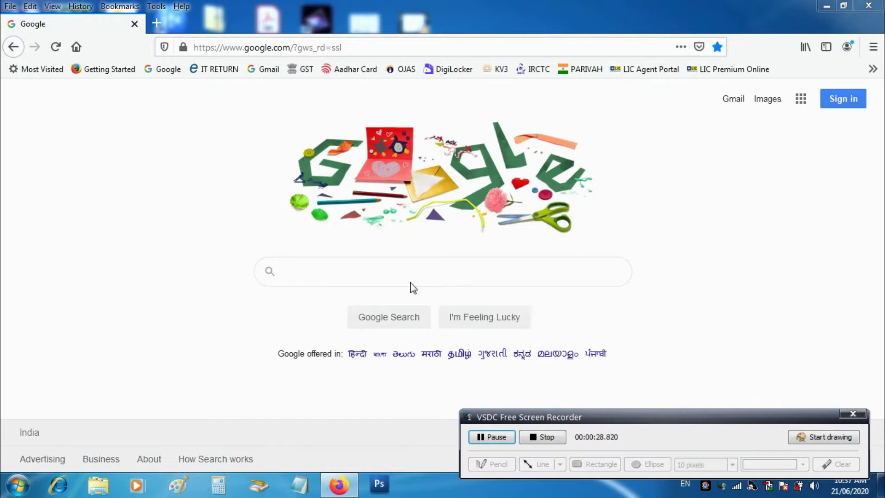
# Search Google for 'pf withdrawal' by typing 'PF WITHD' and picking the suggestion
pyautogui.click(323, 268)
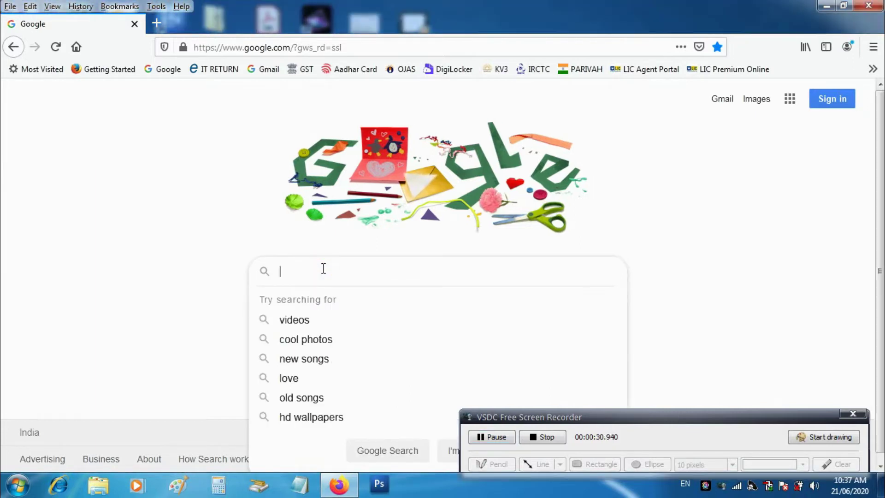
pyautogui.write('PF WITHD')
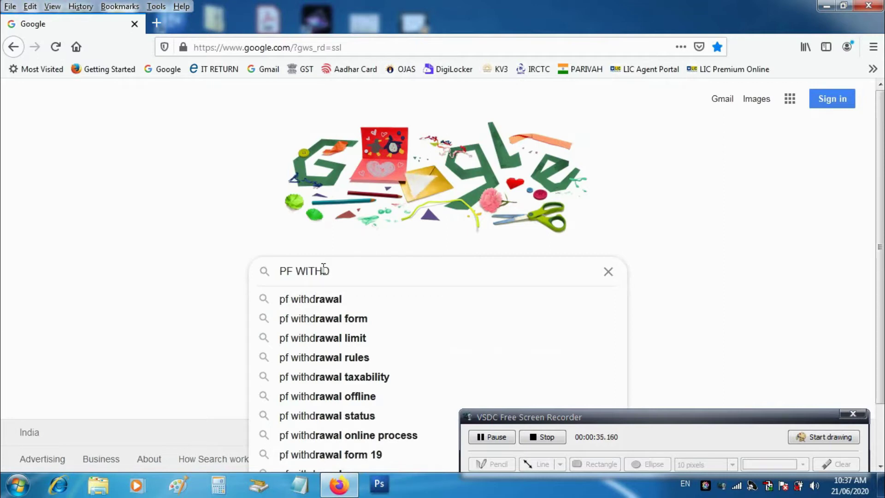
pyautogui.click(326, 303)
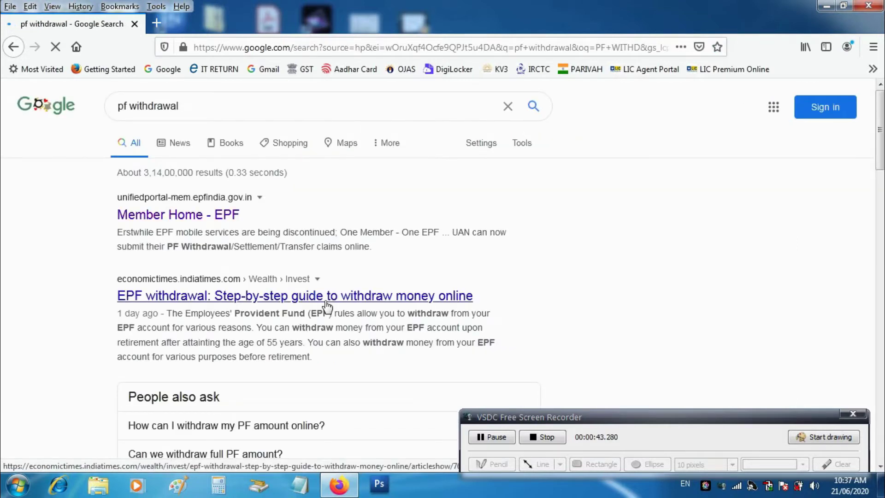
# Open the 'Member Home - EPF' result to reach the EPFO UAN sign-in page
pyautogui.click(822, 441)
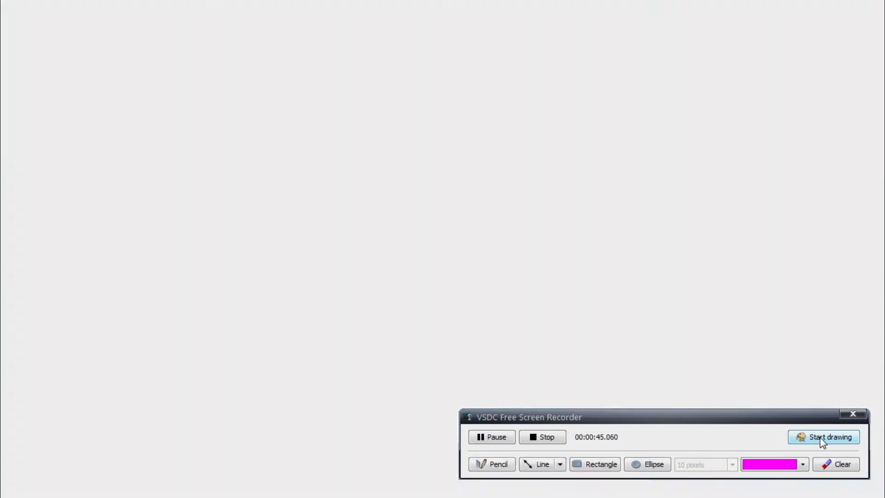
pyautogui.moveTo(765, 428); pyautogui.dragTo(762, 400)
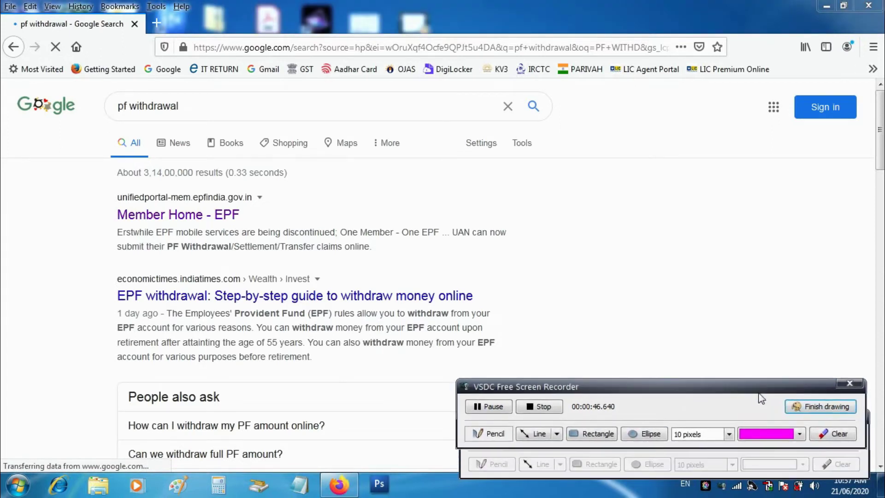
pyautogui.click(612, 434)
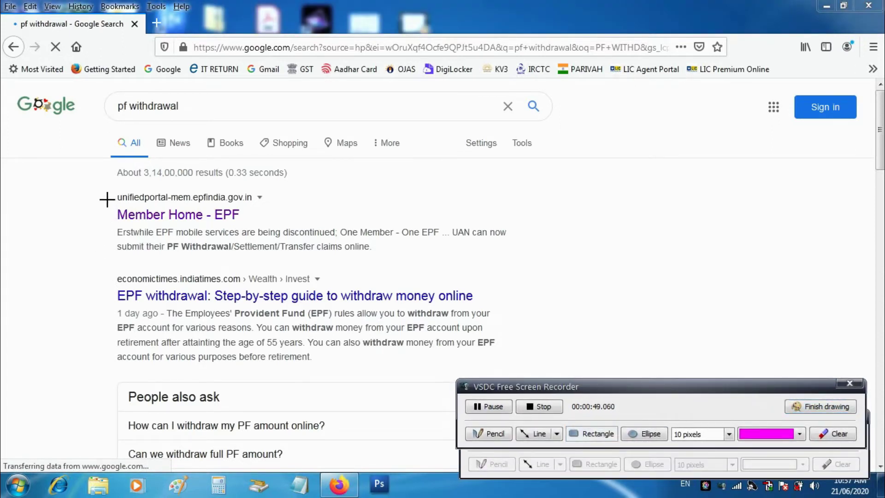
pyautogui.moveTo(107, 199); pyautogui.dragTo(256, 236)
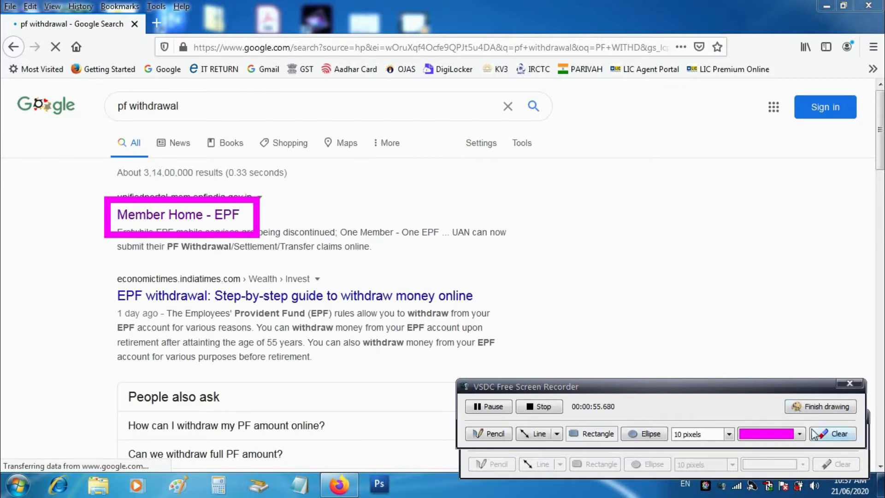
pyautogui.click(823, 437)
pyautogui.click(821, 407)
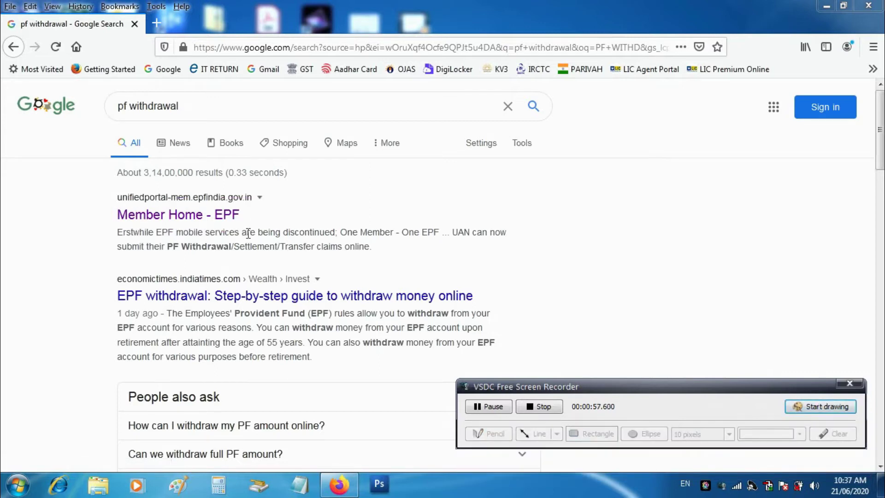
pyautogui.click(199, 216)
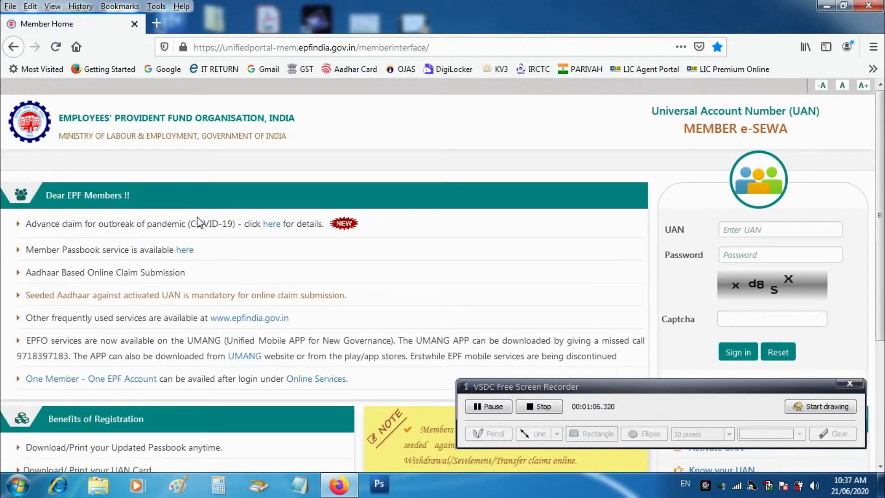
pyautogui.click(789, 411)
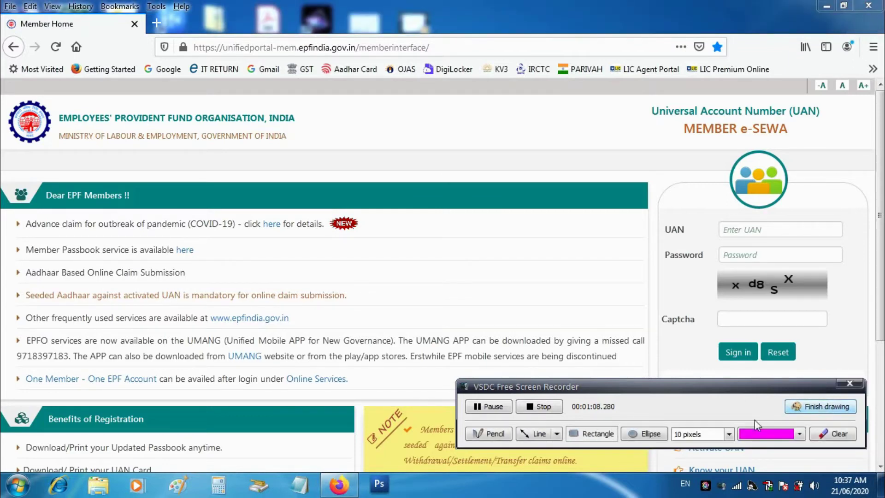
pyautogui.click(605, 434)
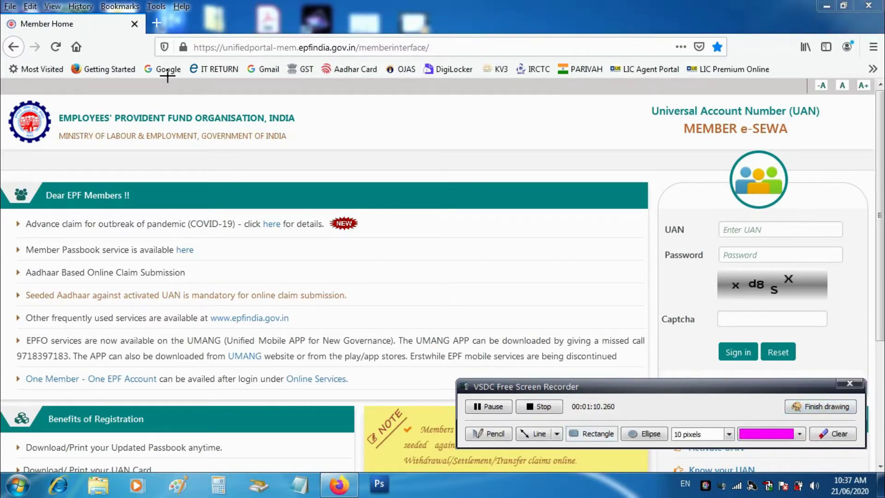
pyautogui.moveTo(160, 29); pyautogui.dragTo(453, 62)
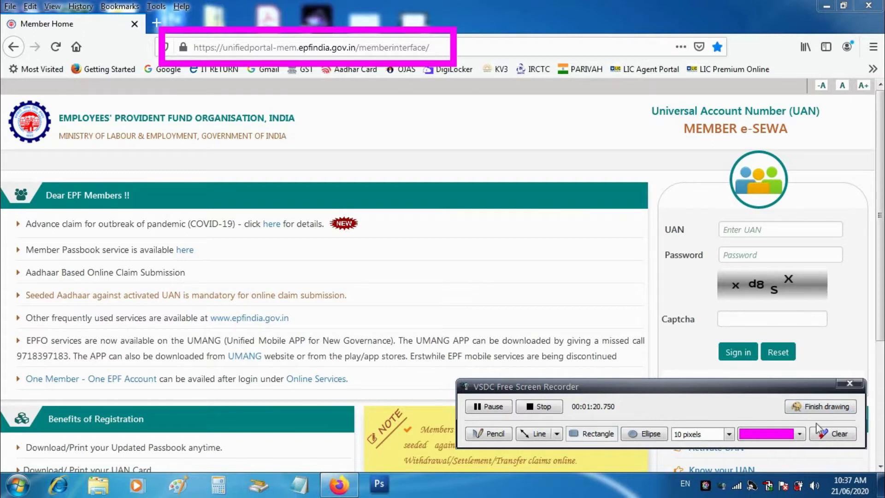
pyautogui.click(827, 436)
pyautogui.click(816, 406)
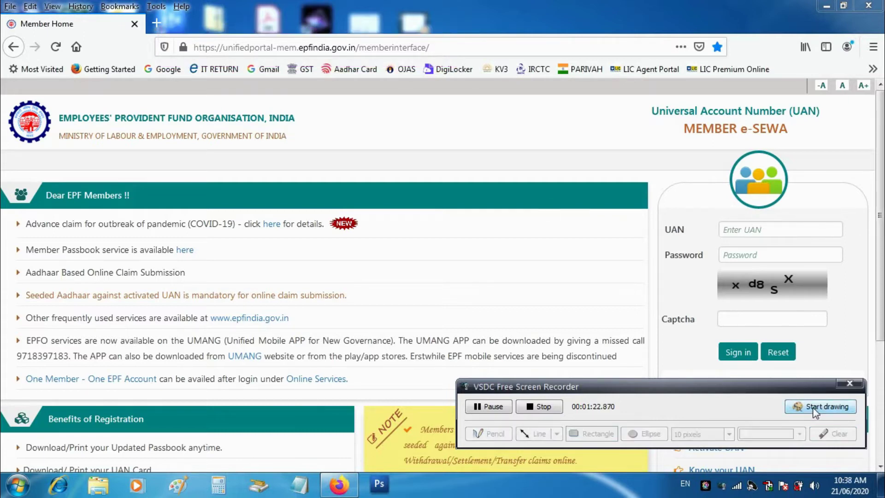
pyautogui.moveTo(714, 389); pyautogui.dragTo(717, 438)
pyautogui.moveTo(875, 273); pyautogui.dragTo(880, 311)
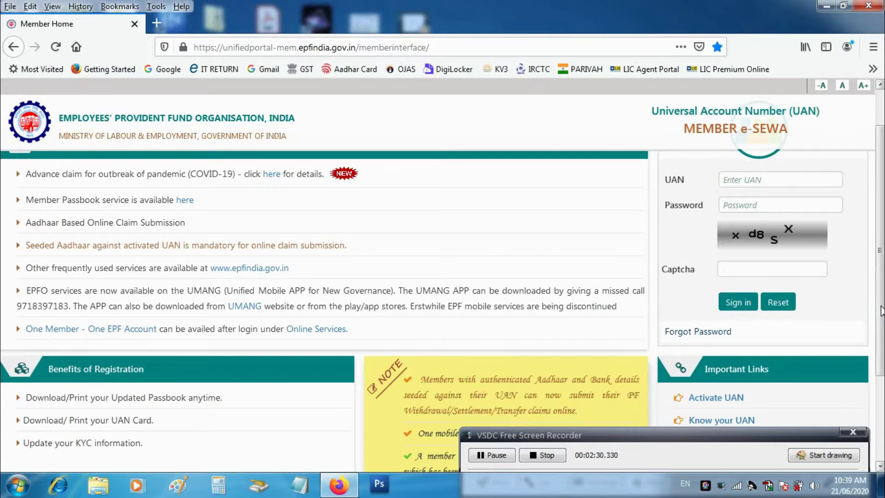
# Choose 'Activate UAN' from the Important Links list on the member home page
pyautogui.moveTo(723, 440)
pyautogui.mouseDown()
pyautogui.moveTo(434, 392)
pyautogui.moveTo(419, 433)
pyautogui.mouseUp()
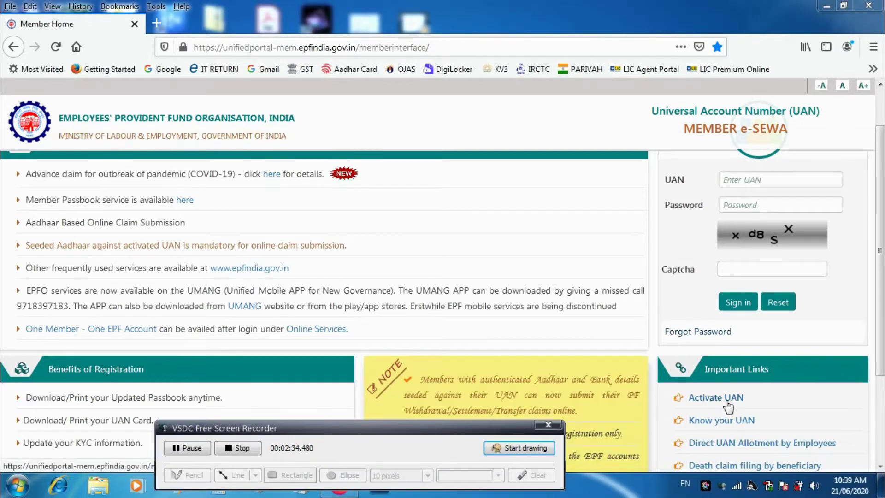
pyautogui.click(519, 448)
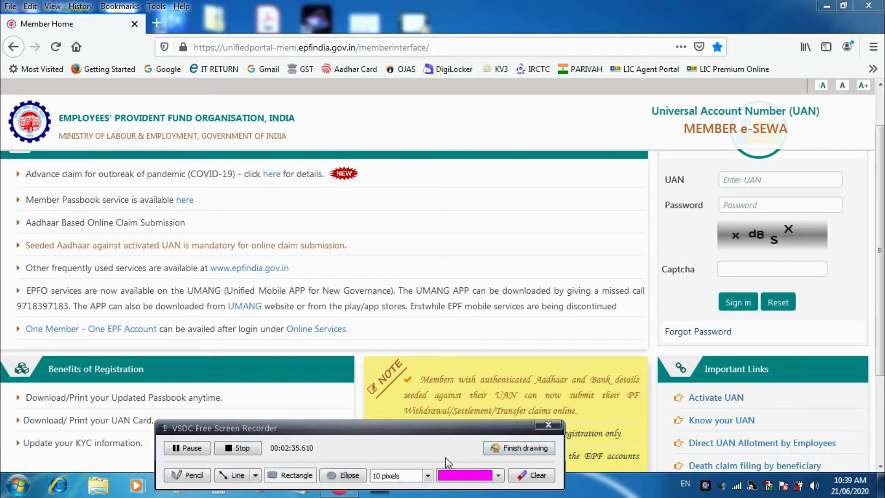
pyautogui.click(272, 477)
pyautogui.moveTo(659, 381); pyautogui.dragTo(772, 412)
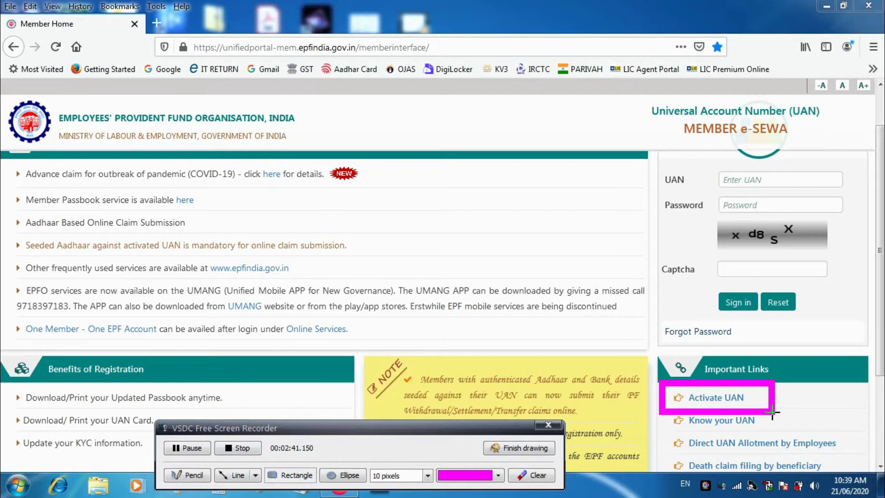
pyautogui.click(536, 477)
pyautogui.click(526, 449)
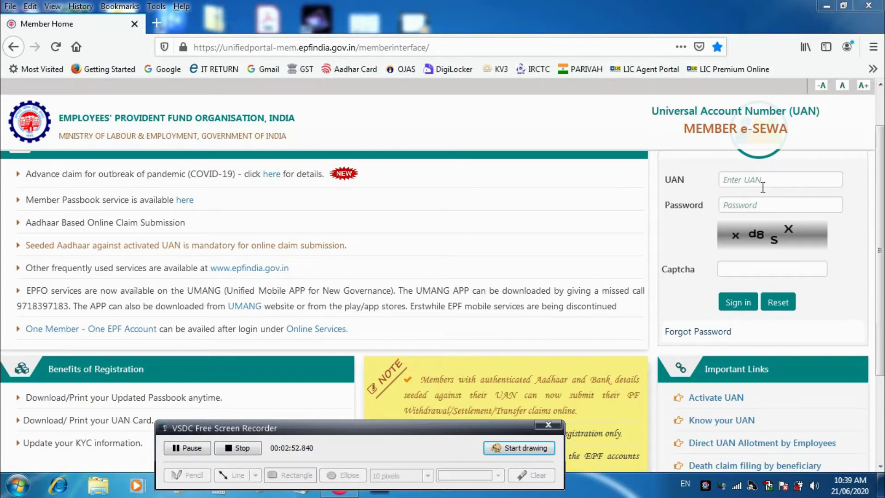
pyautogui.click(730, 400)
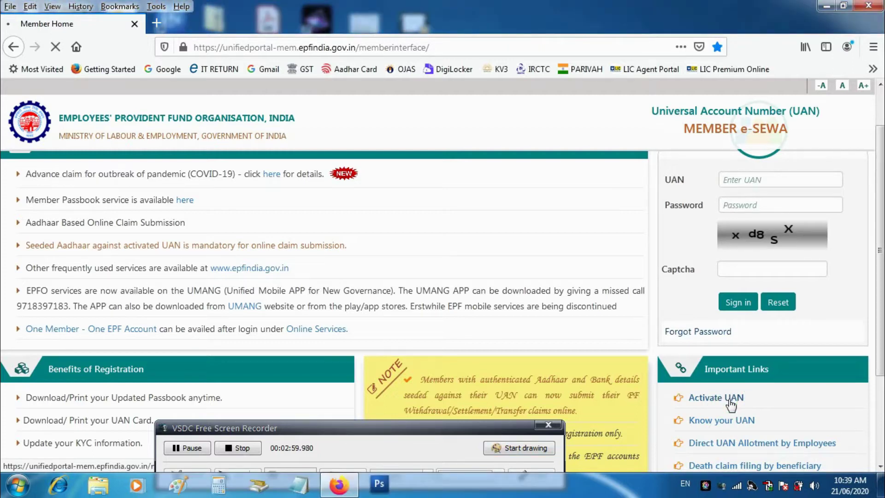
# Scroll through the empty Activate Your UAN form, then choose 'GO TO HOME'
pyautogui.moveTo(473, 433); pyautogui.dragTo(830, 399)
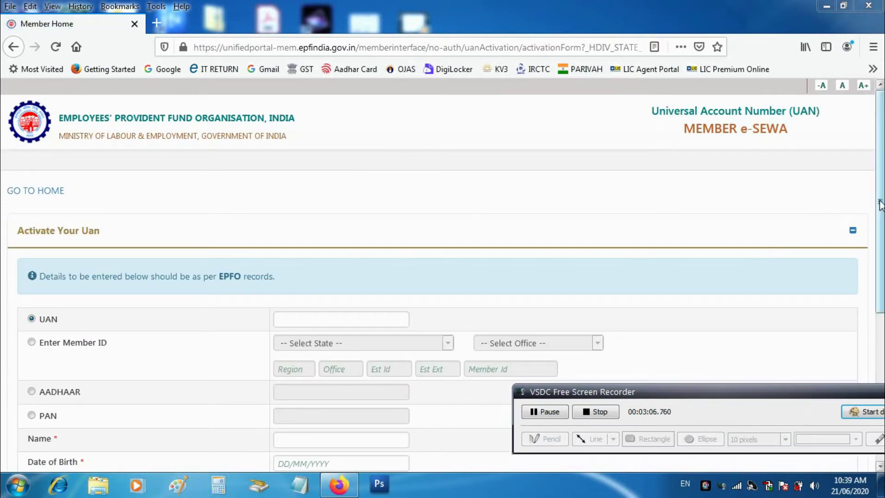
pyautogui.scroll(-3, 878, 216)
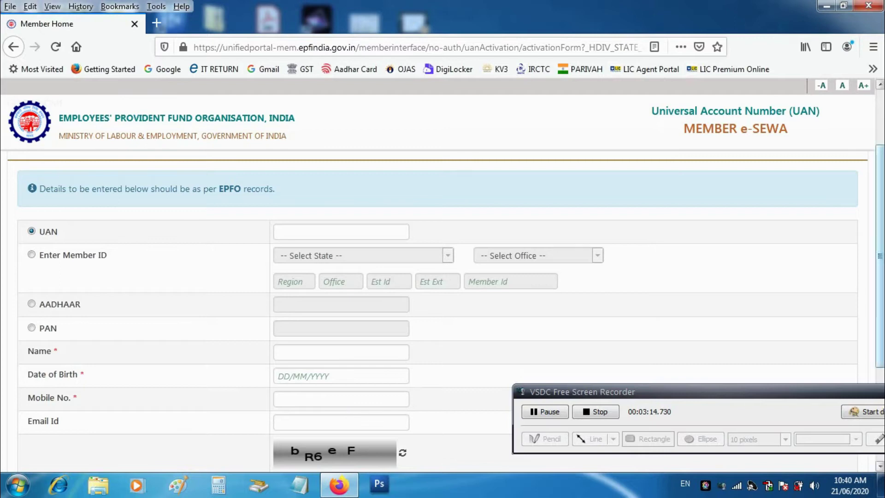
pyautogui.scroll(-3, 438, 313)
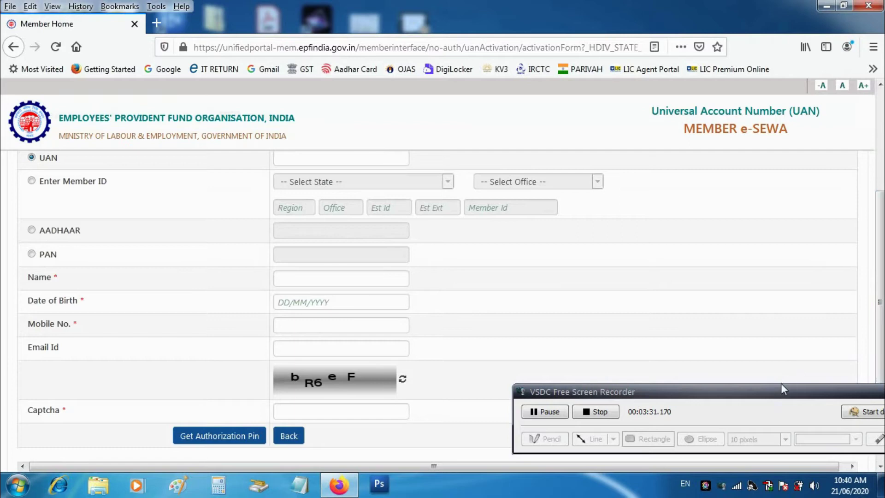
pyautogui.moveTo(781, 391); pyautogui.dragTo(668, 420)
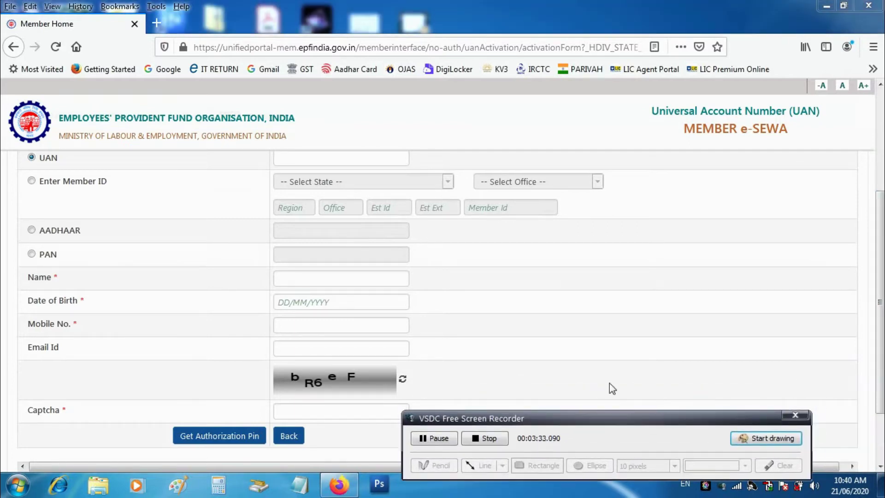
pyautogui.scroll(4, 874, 203)
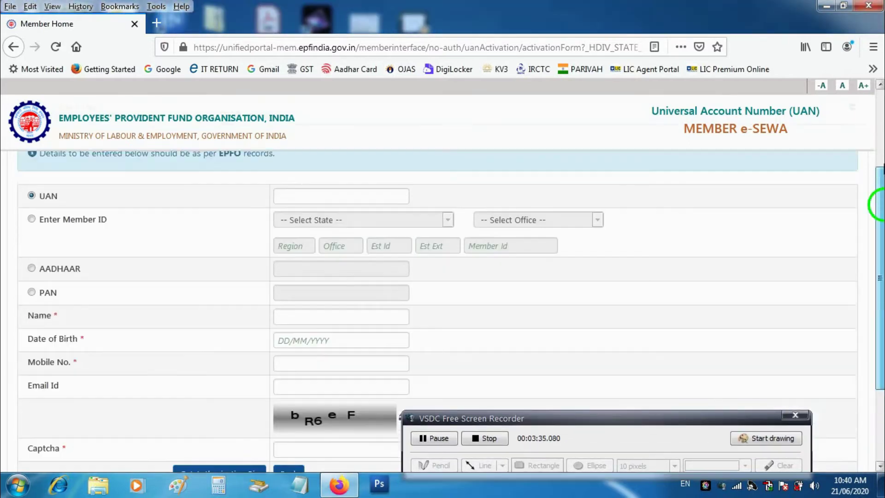
pyautogui.click(37, 176)
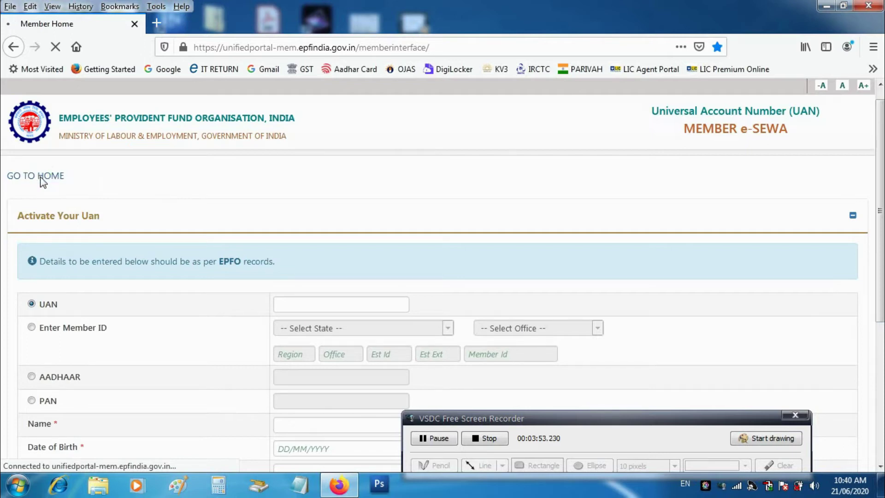
# Sign in with the browser's saved UAN login and the displayed captcha code
pyautogui.moveTo(574, 413); pyautogui.dragTo(552, 410)
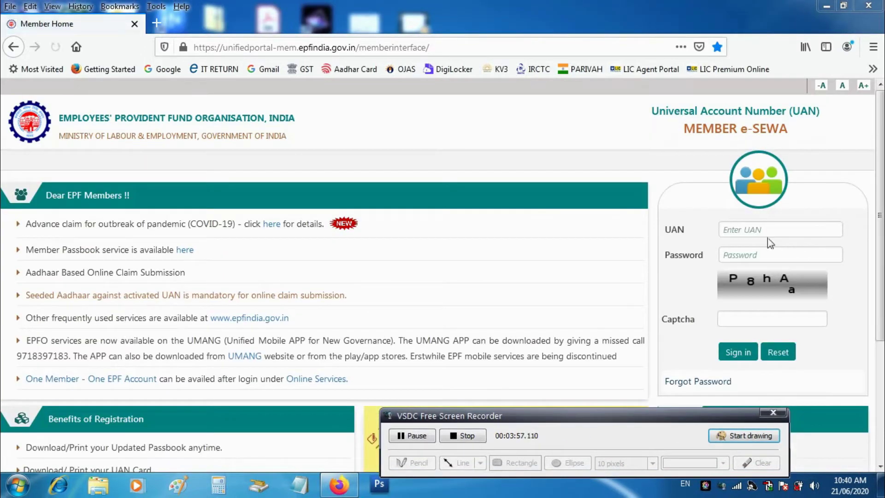
pyautogui.click(730, 229)
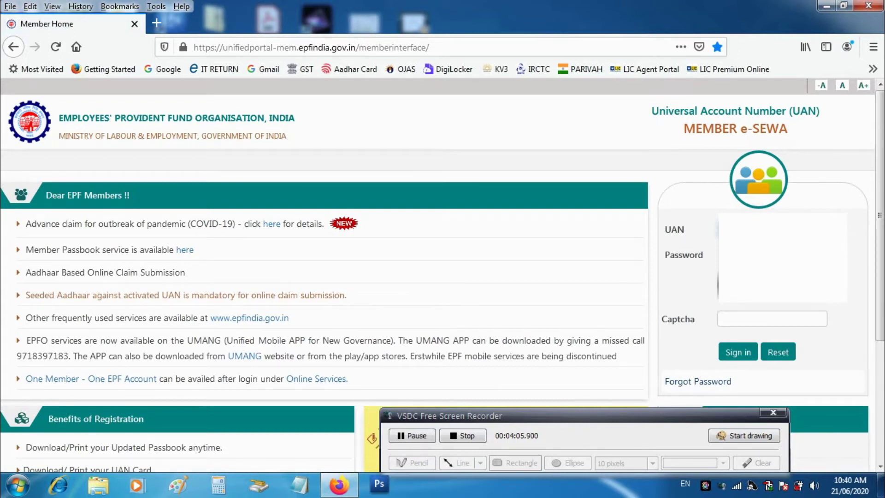
pyautogui.click(693, 266)
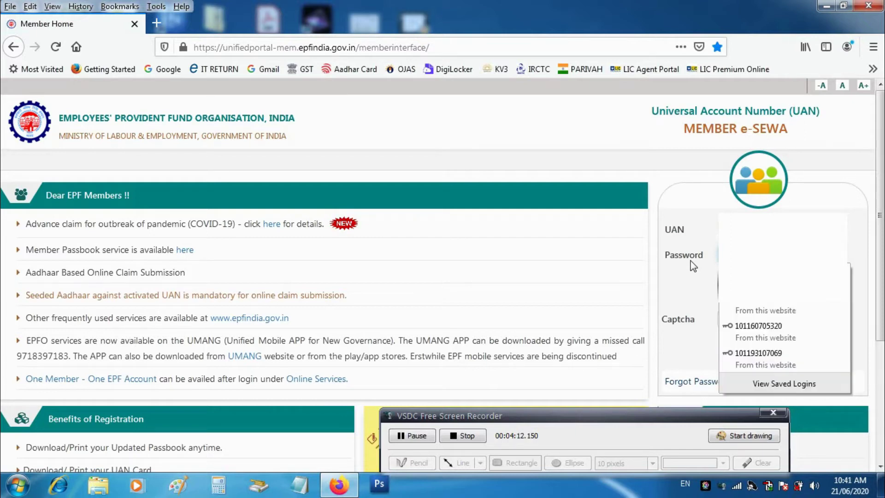
pyautogui.click(695, 228)
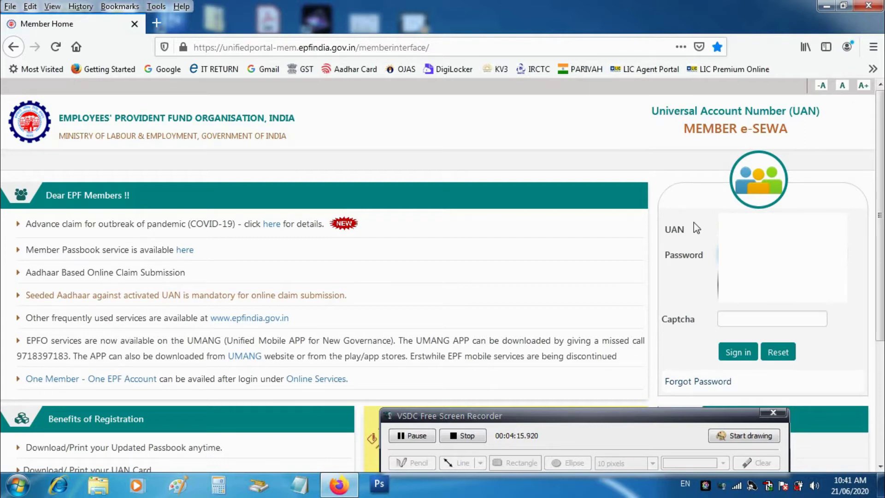
pyautogui.click(745, 317)
pyautogui.write('P')
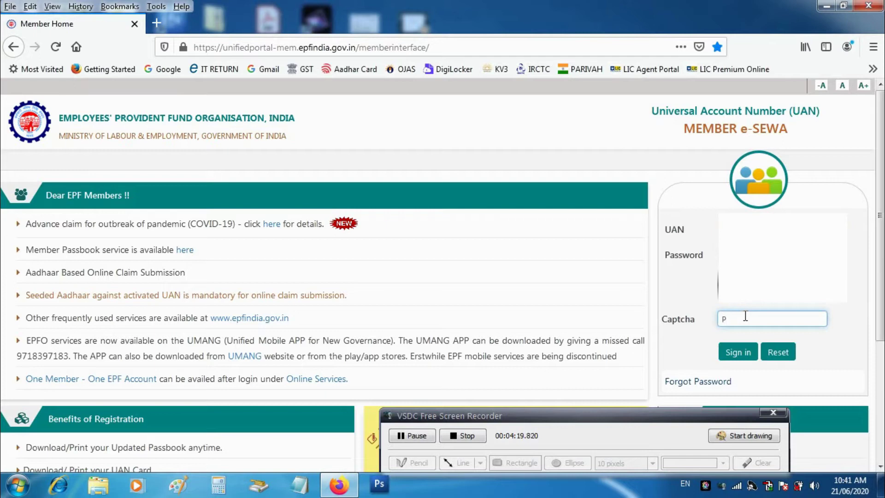
pyautogui.write('8hAa')
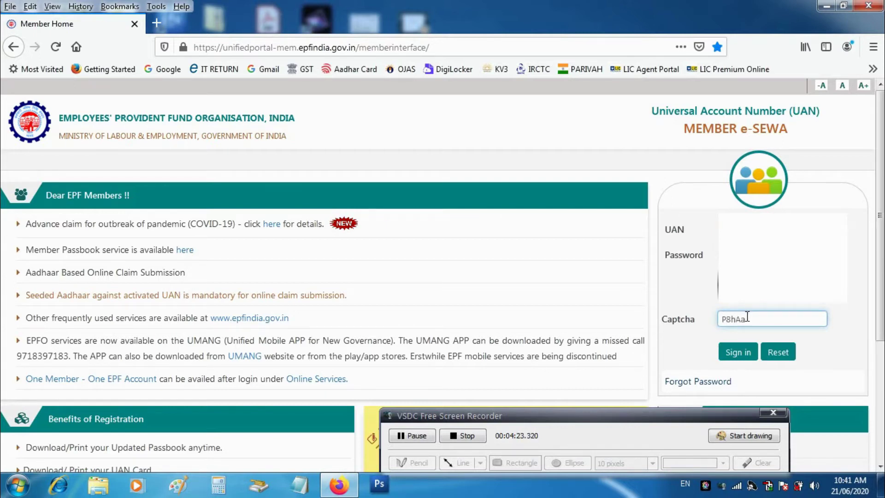
pyautogui.click(734, 351)
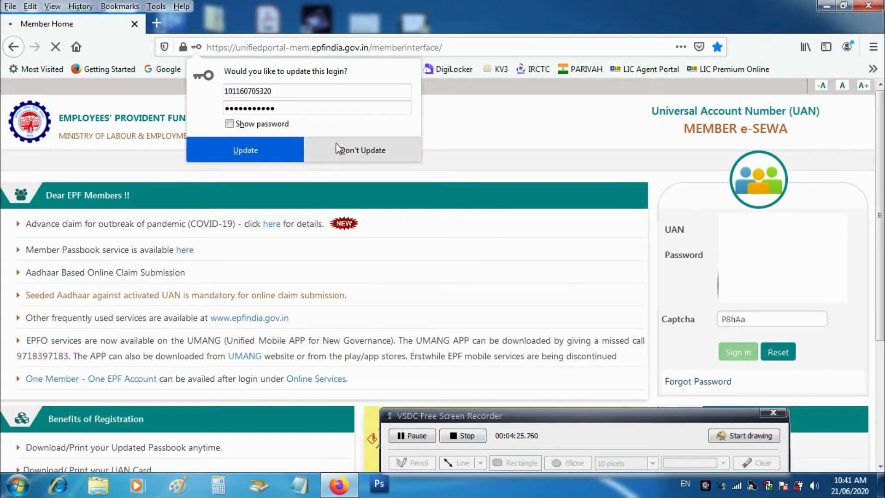
# Decline updating Firefox's saved login and close the e-Nomination Alert
pyautogui.click(353, 154)
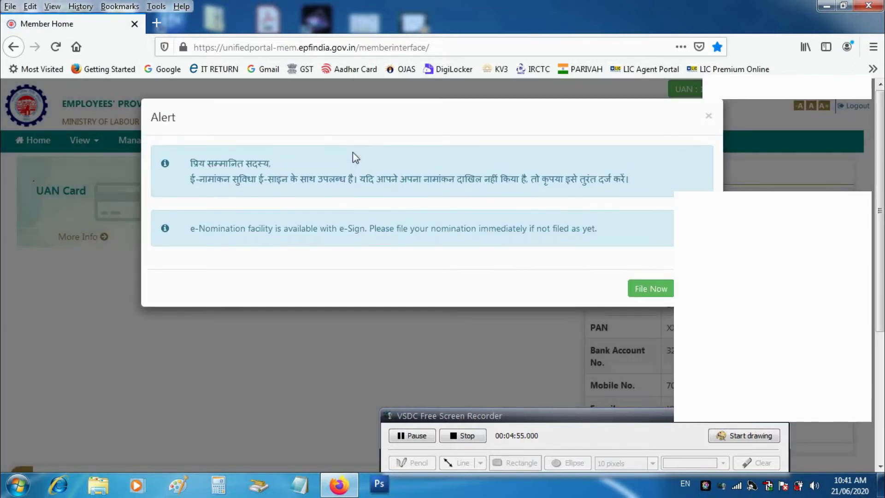
pyautogui.click(873, 193)
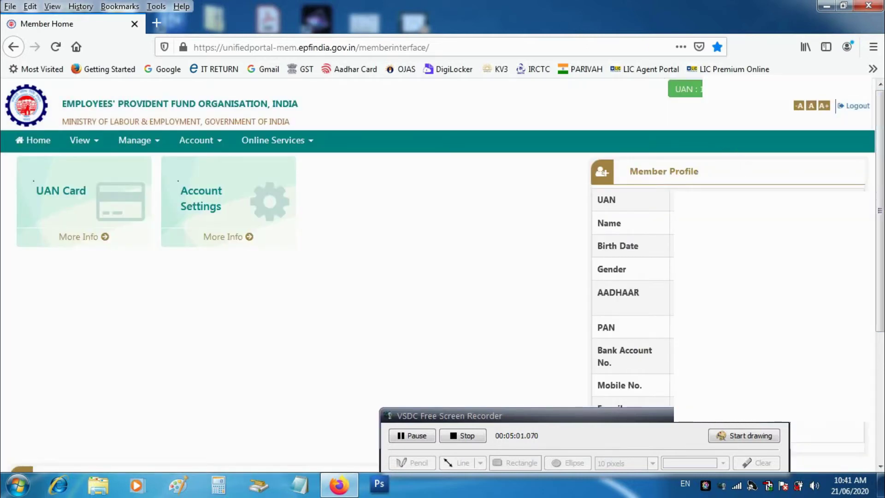
# Choose Manage > KYC to show the empty Add KYC form with Bank, PAN and AADHAAR
pyautogui.moveTo(507, 415); pyautogui.dragTo(284, 418)
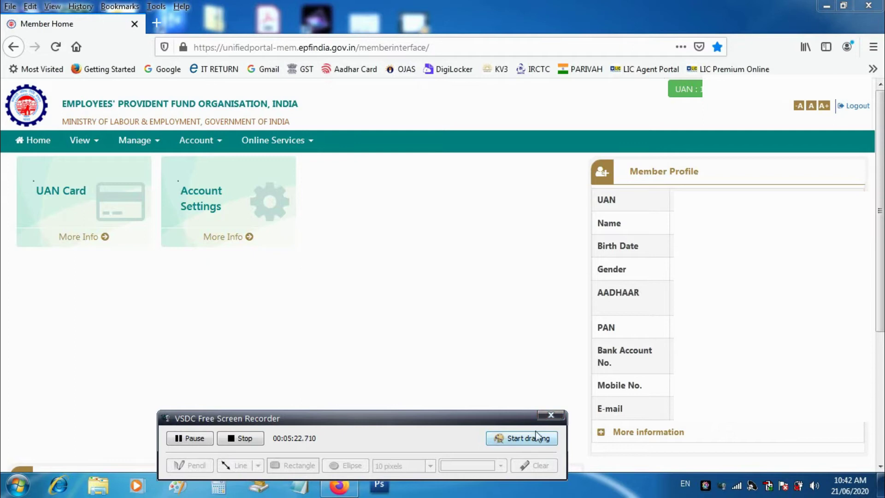
pyautogui.click(130, 140)
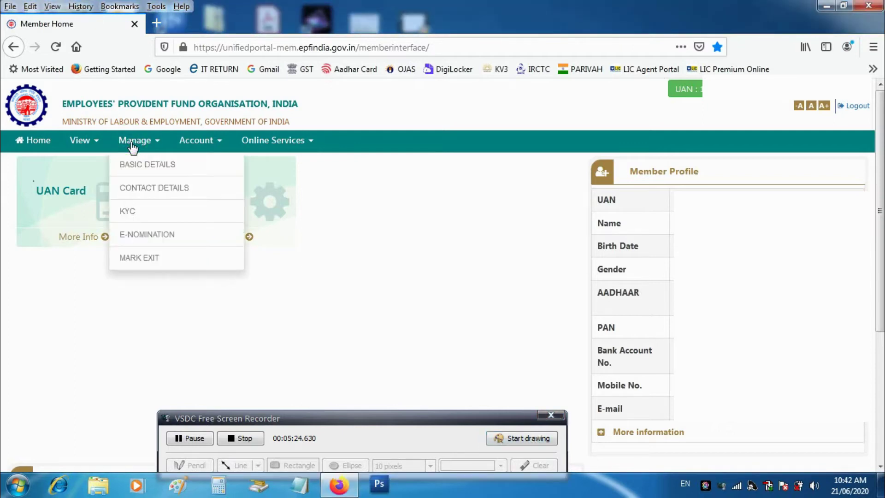
pyautogui.click(525, 438)
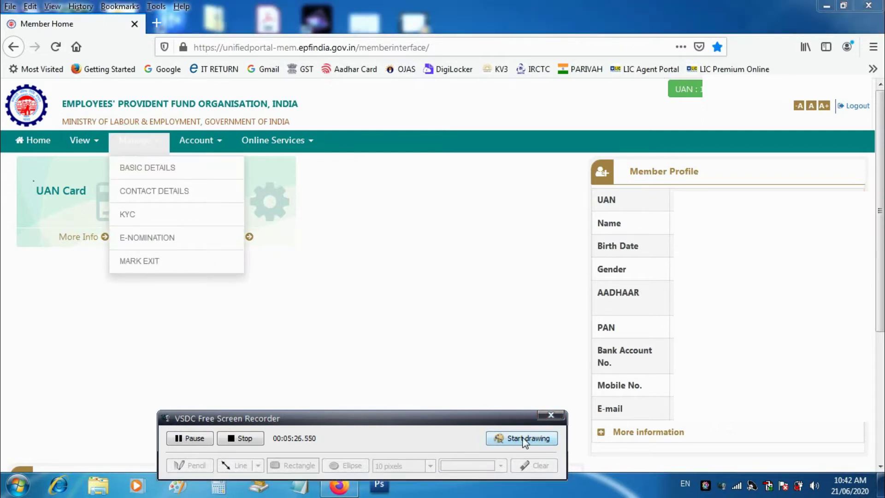
pyautogui.click(531, 466)
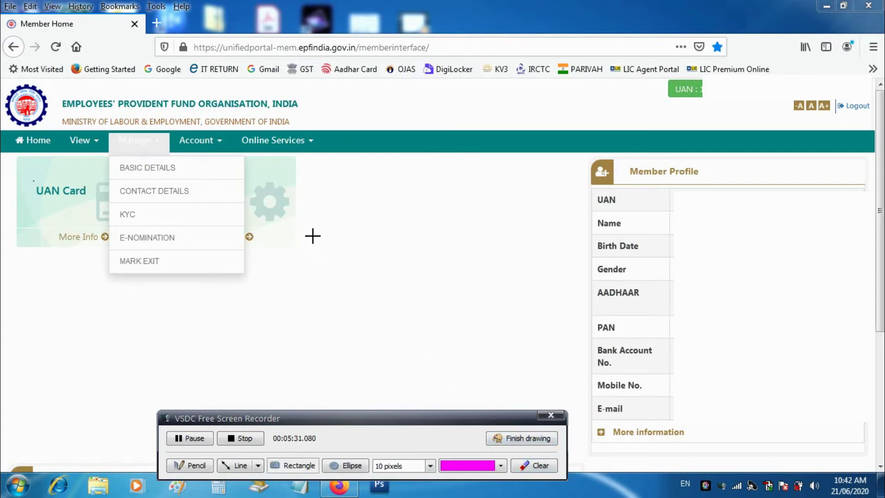
pyautogui.click(524, 440)
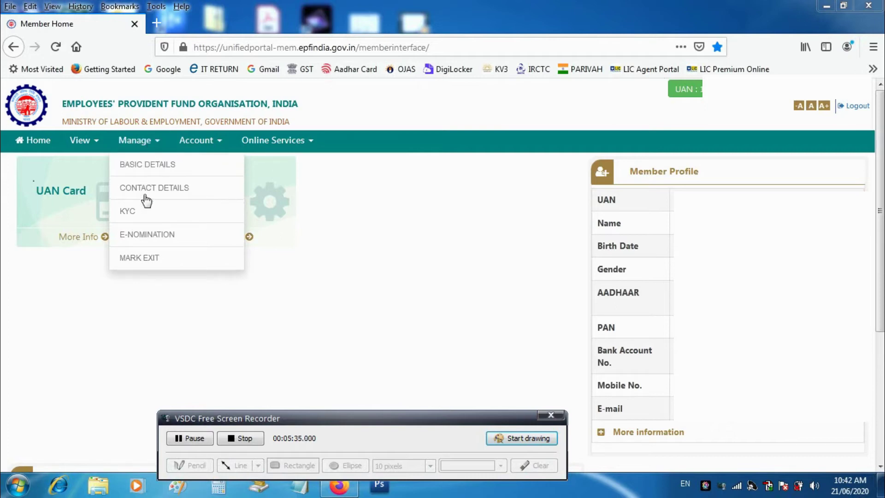
pyautogui.click(146, 215)
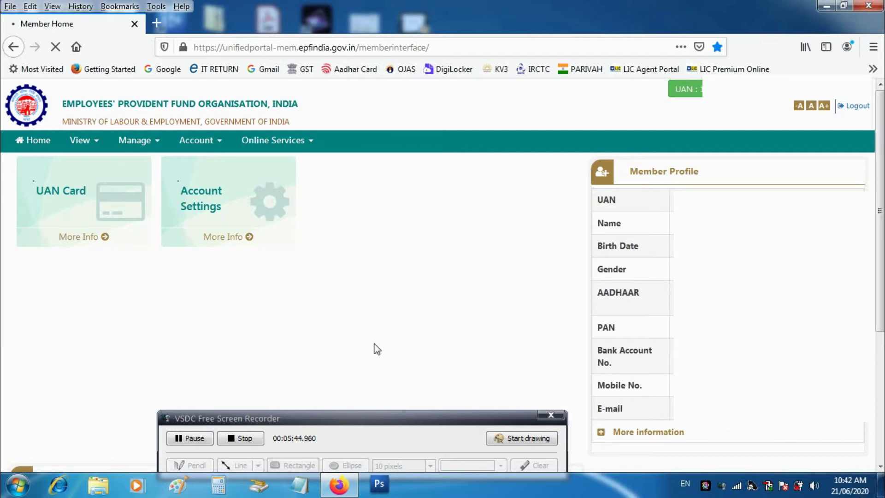
pyautogui.moveTo(400, 419); pyautogui.dragTo(717, 287)
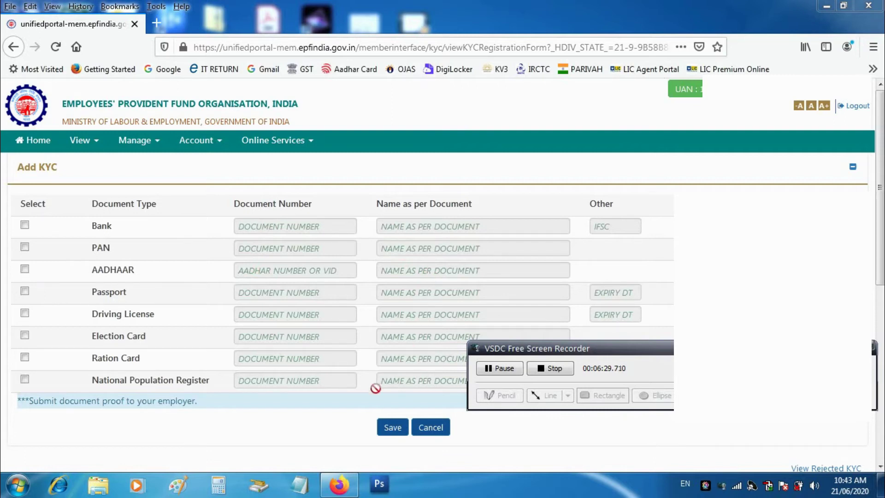
# Scroll through the KYC documents and digitally approved entries, then go back Home
pyautogui.click(393, 428)
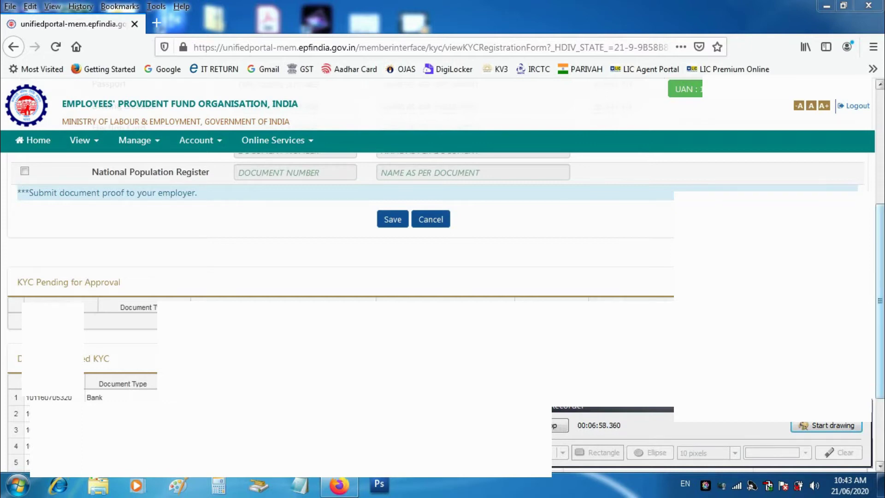
pyautogui.scroll(-3, 341, 277)
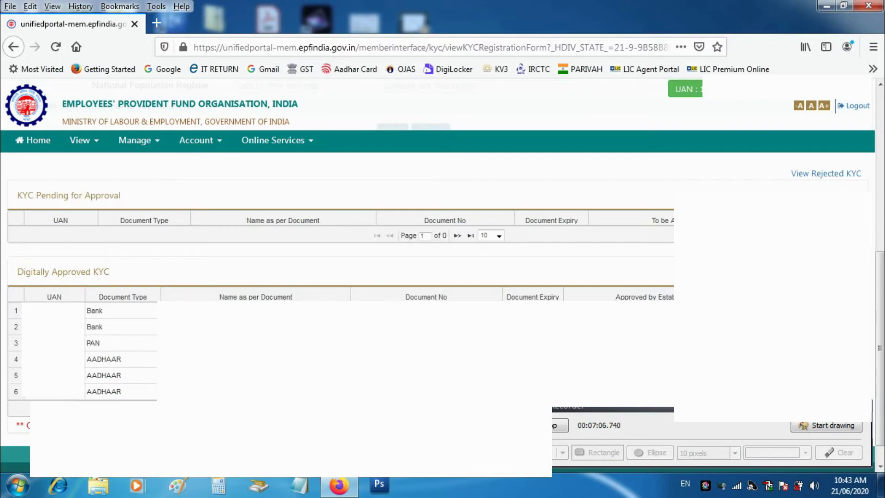
pyautogui.scroll(4, 218, 199)
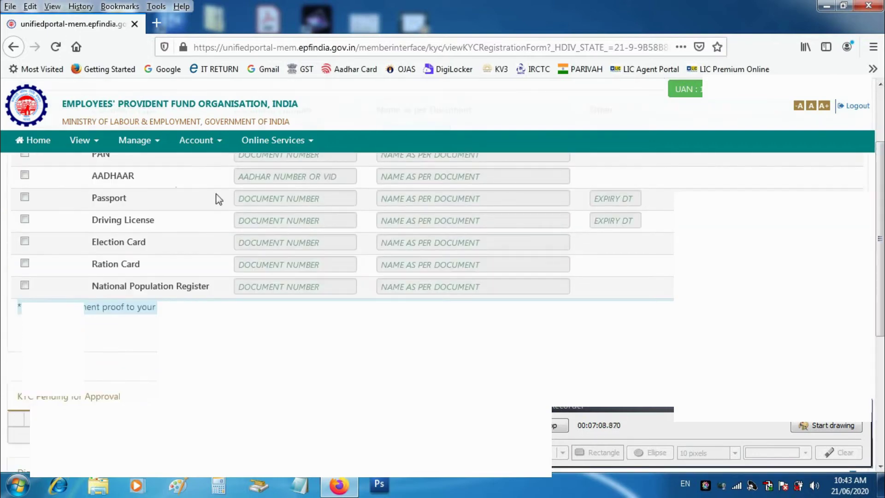
pyautogui.click(37, 143)
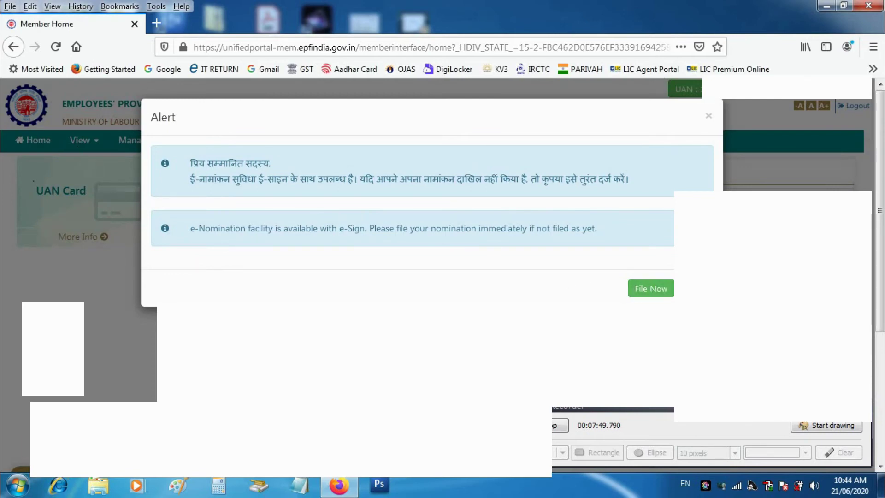
# Dismiss the alert and choose View > Service History, showing 3 employment records
pyautogui.press('Escape')
pyautogui.moveTo(671, 409); pyautogui.dragTo(652, 442)
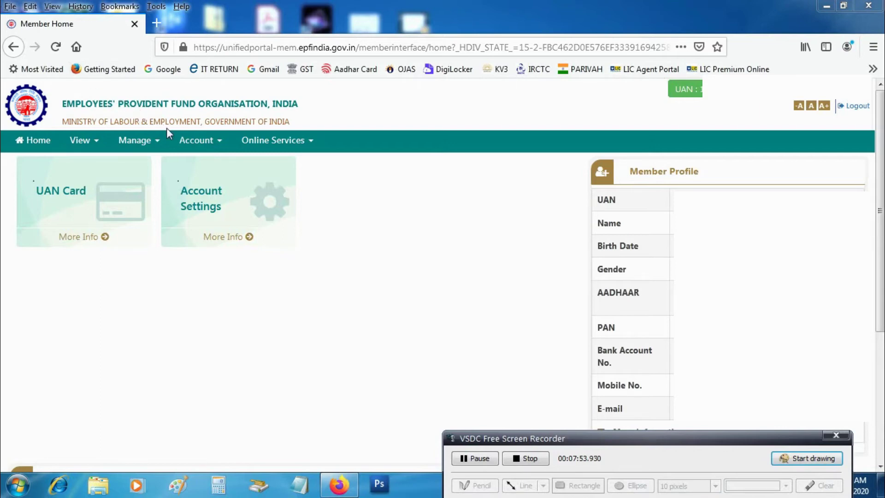
pyautogui.click(96, 143)
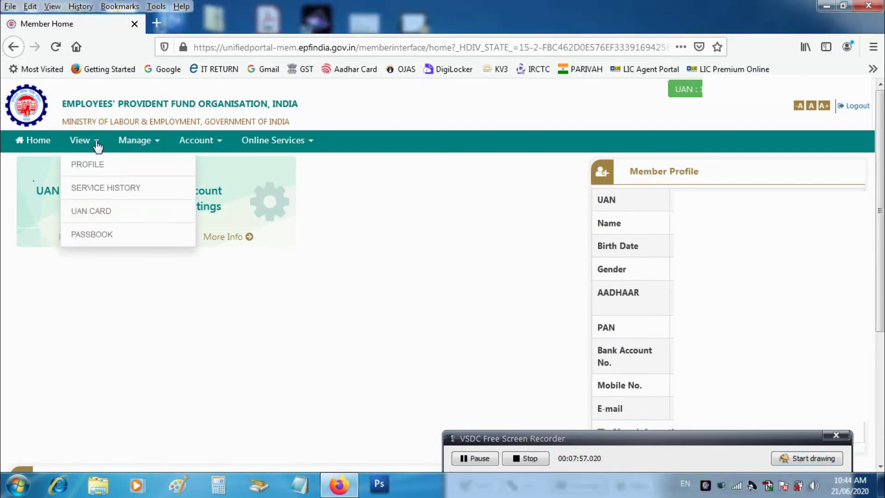
pyautogui.click(107, 190)
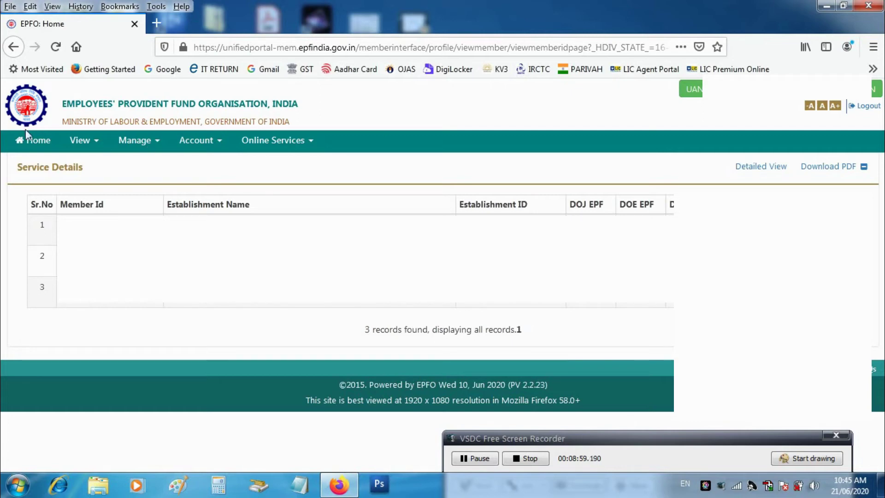
# Leave Service Details via Home in the top navigation bar
pyautogui.click(37, 143)
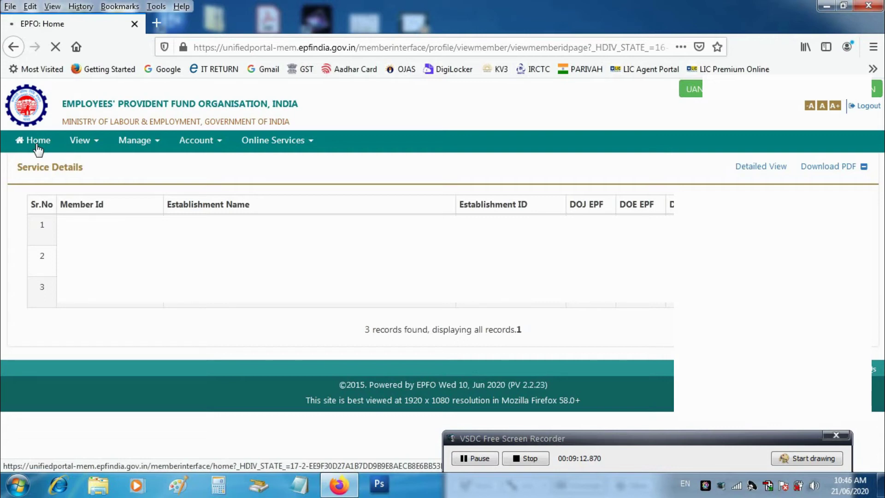
pyautogui.click(38, 149)
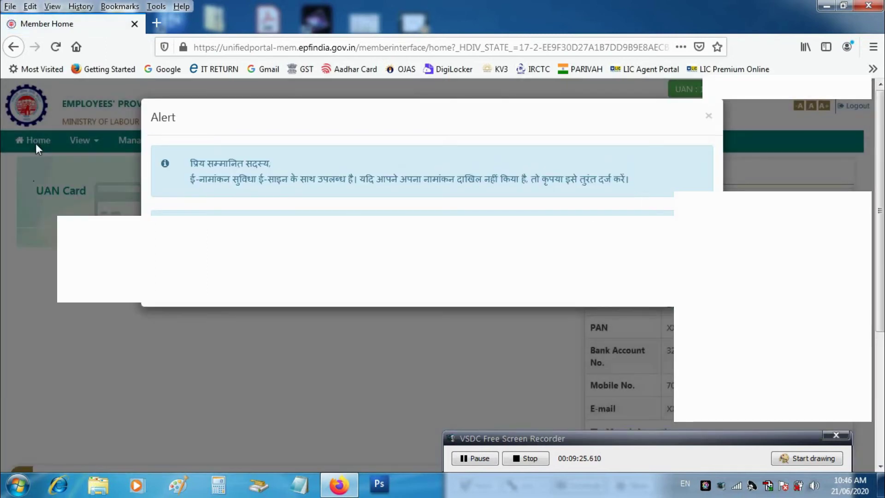
# Dismiss the e-Nomination alert, open View > PASSBOOK, then close the passbook tab
pyautogui.press('Escape')
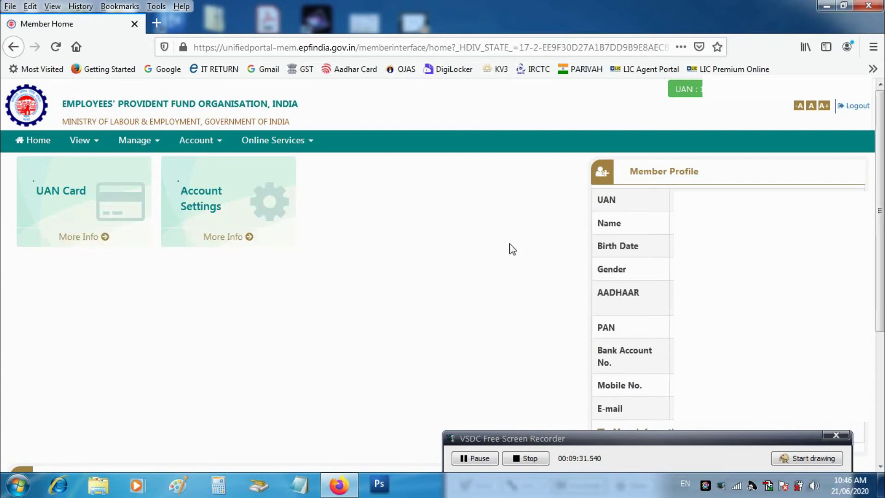
pyautogui.click(97, 148)
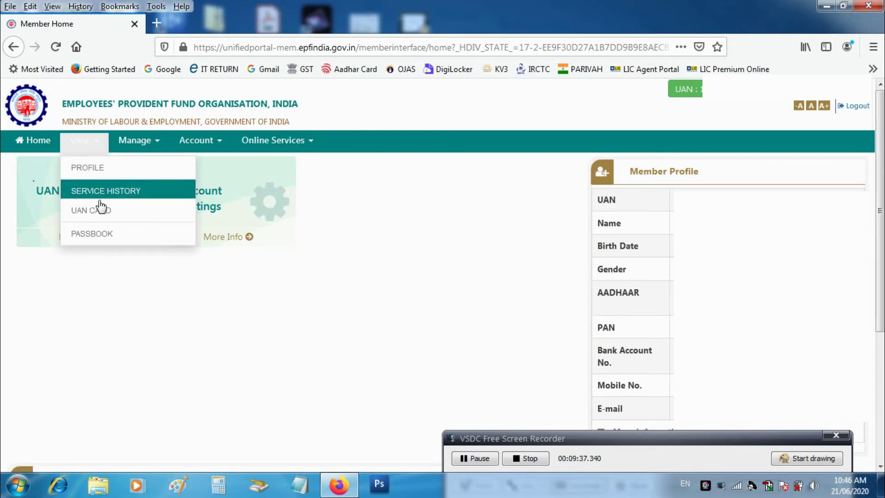
pyautogui.click(105, 238)
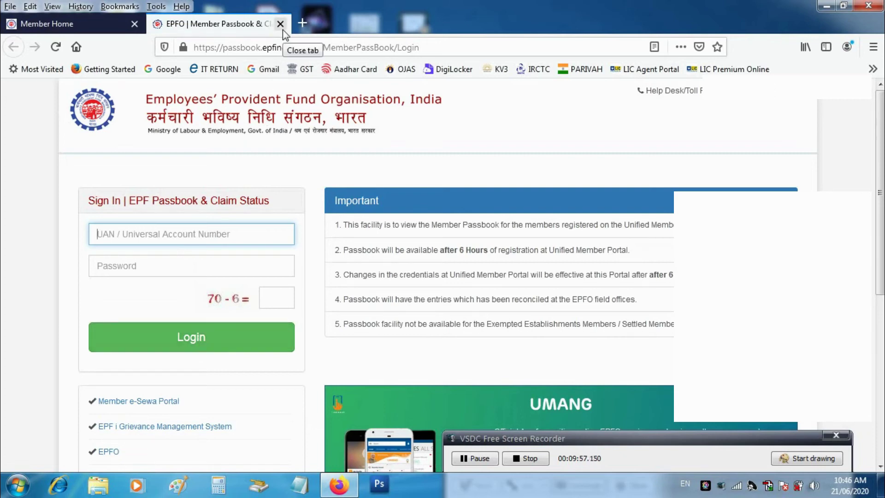
pyautogui.click(283, 29)
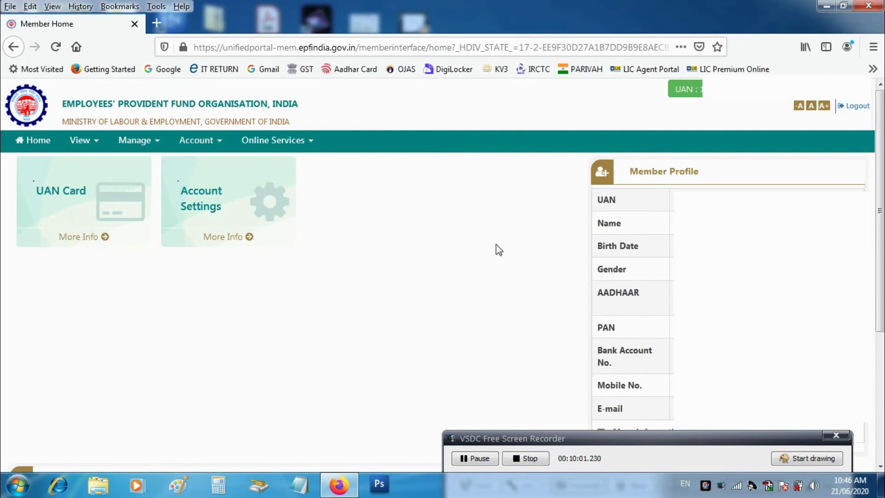
# Show the Online Services list with Claim (Form-31,19,10C&10D), Transfer Request and Track Claim Status
pyautogui.click(294, 144)
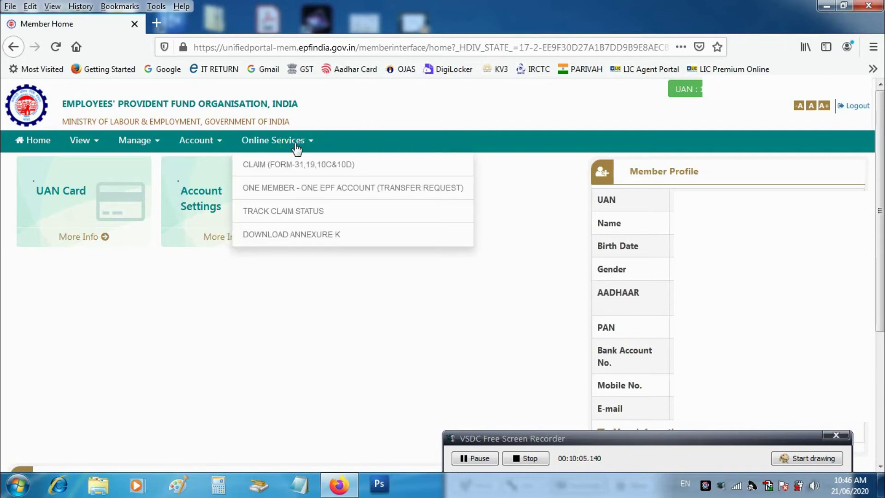